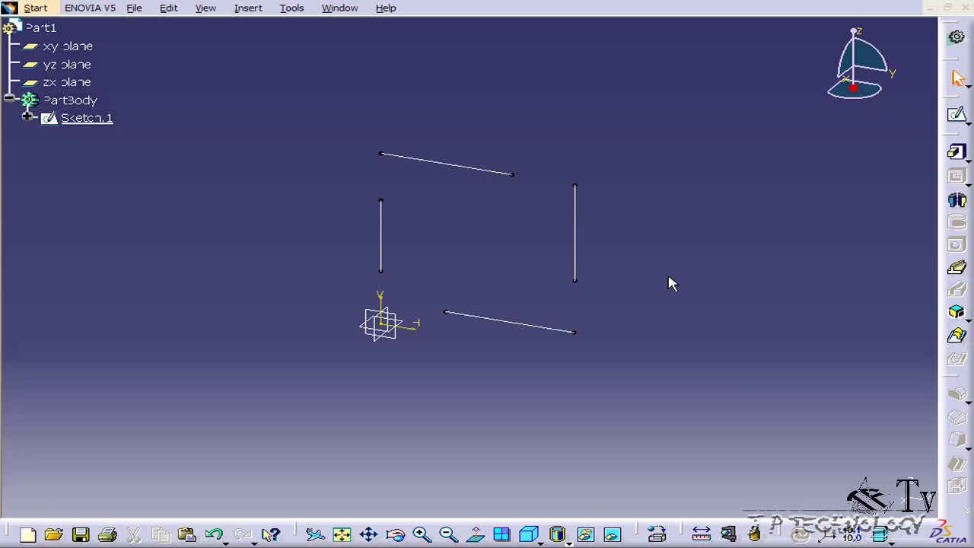
Enter the Sketcher on Sketch.1 and expand the Trim operations flyout
double_click(90, 119)
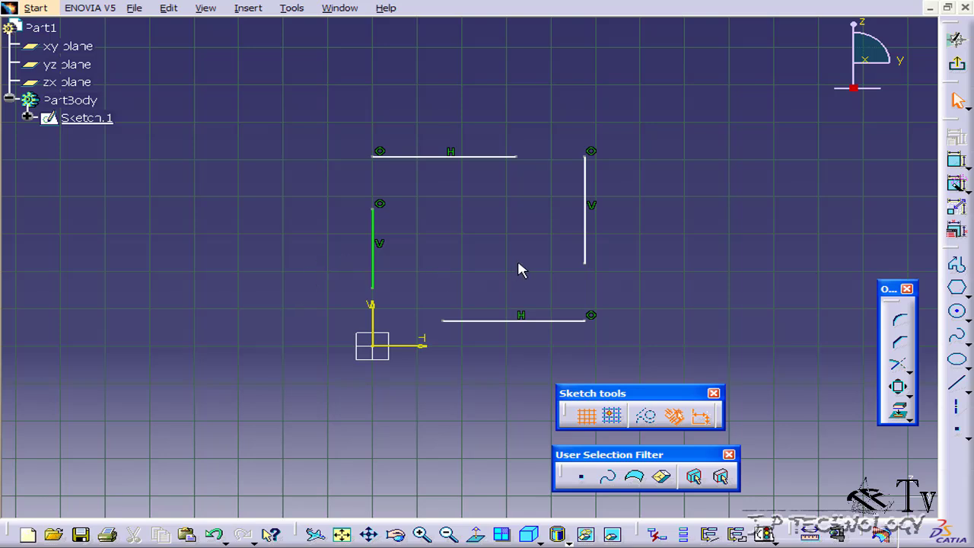
click(909, 373)
Trim the left line to meet the top line at the top-left corner
click(898, 364)
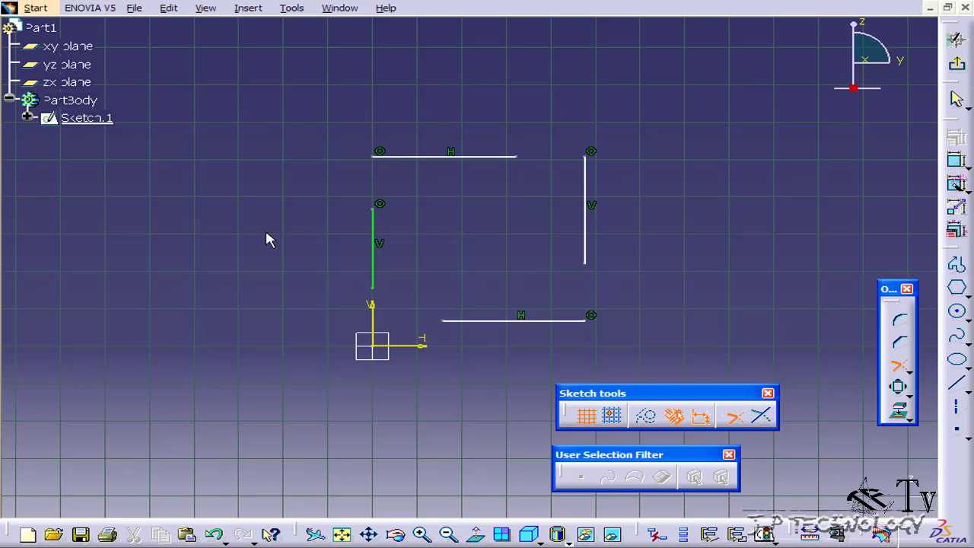
click(377, 241)
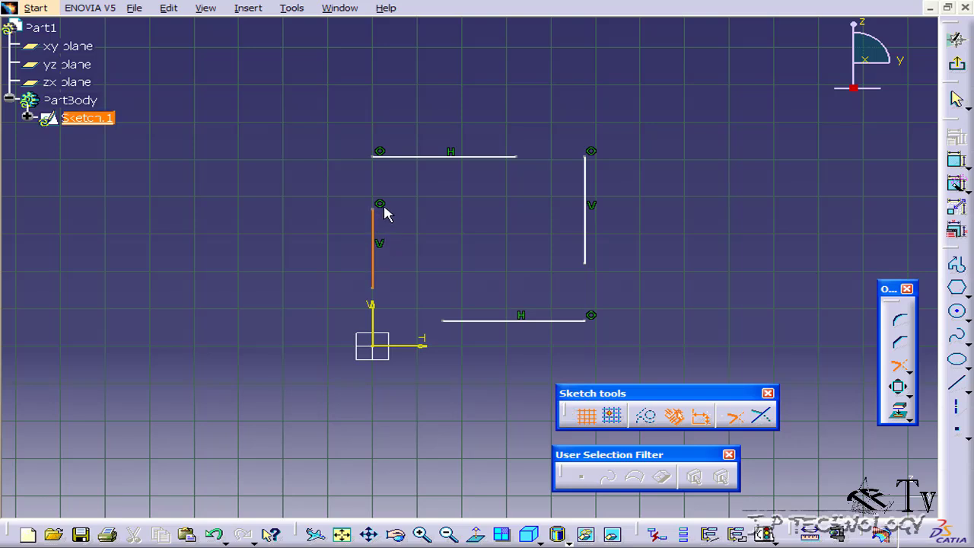
mouse_move(403, 289)
mouse_down()
mouse_move(375, 200)
mouse_move(388, 159)
mouse_up()
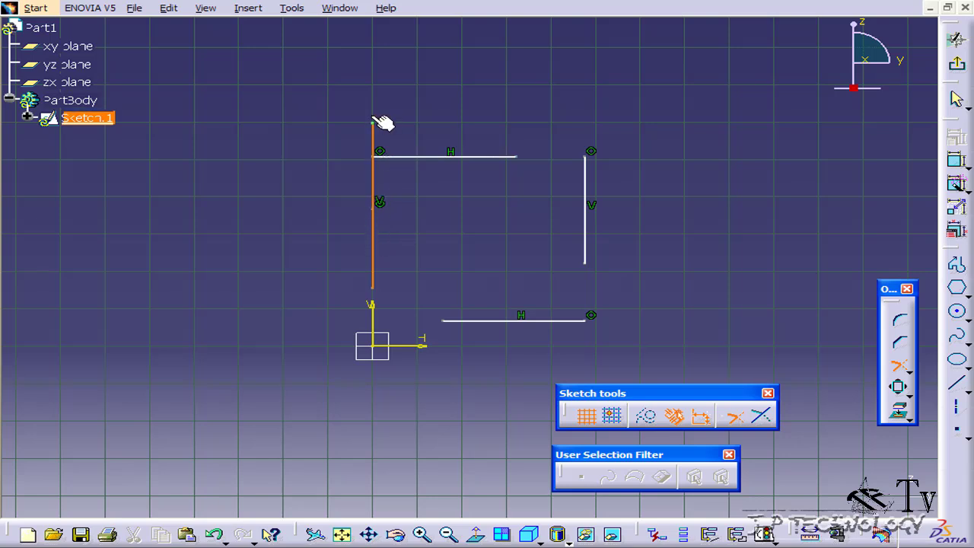
mouse_move(388, 158)
mouse_down()
mouse_move(370, 152)
mouse_move(372, 124)
mouse_move(380, 196)
mouse_move(372, 156)
mouse_up()
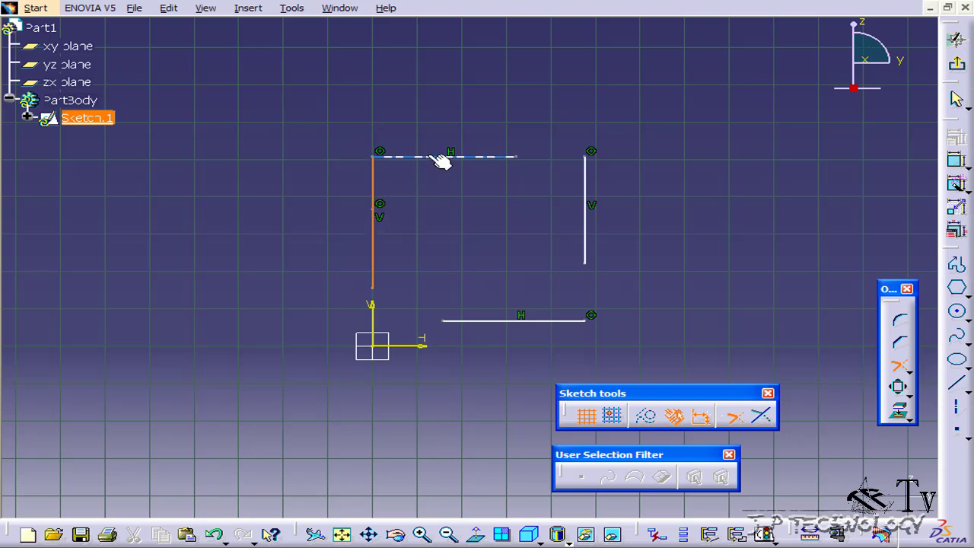
key(Escape)
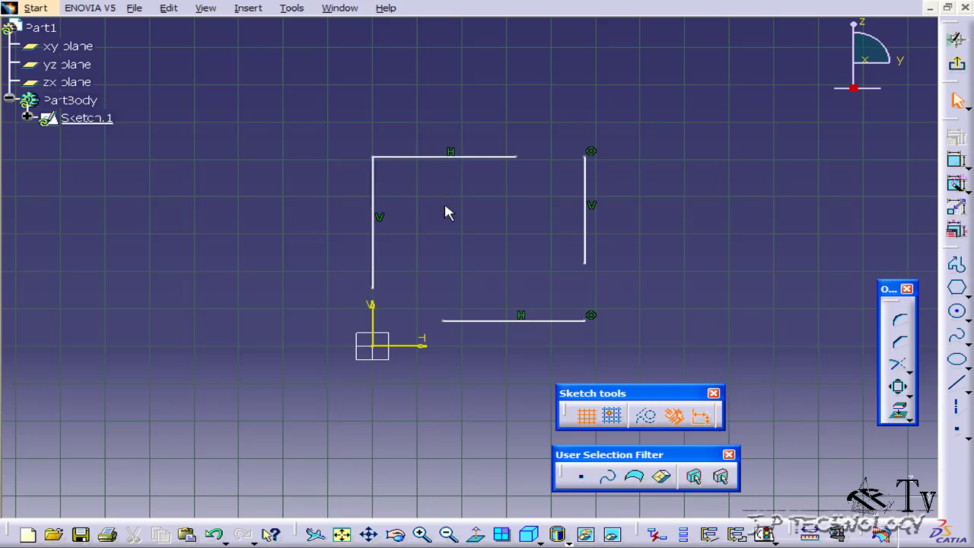
Trim the top, right and bottom lines to close the remaining three corners
click(898, 364)
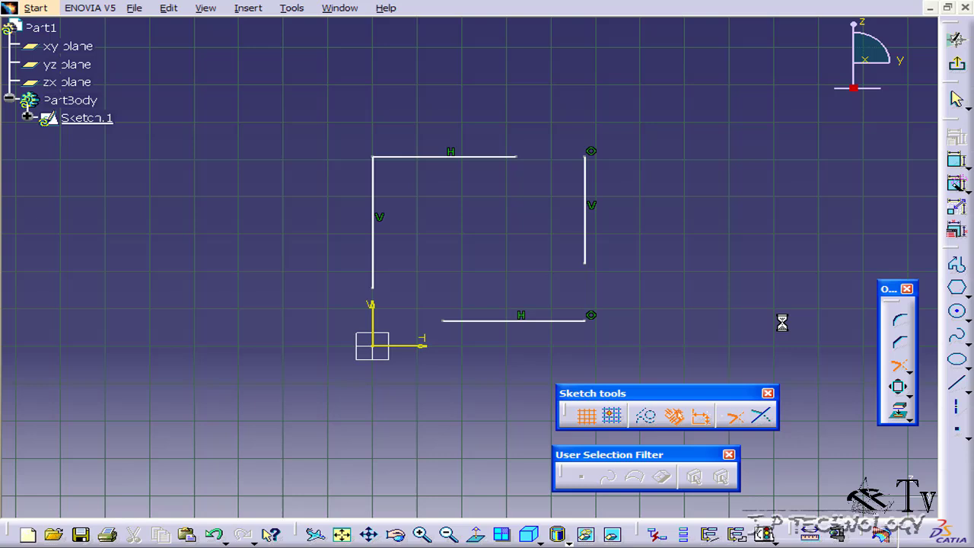
click(491, 158)
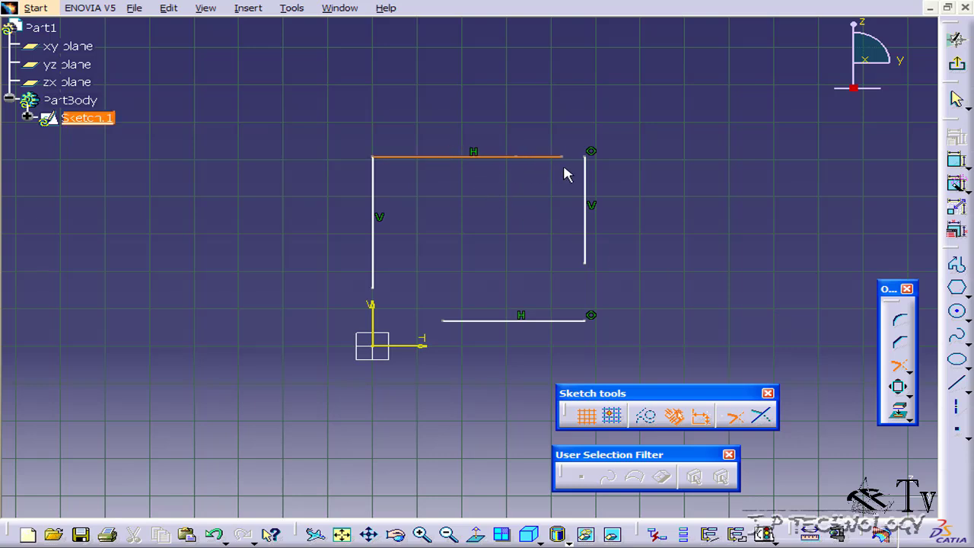
click(592, 187)
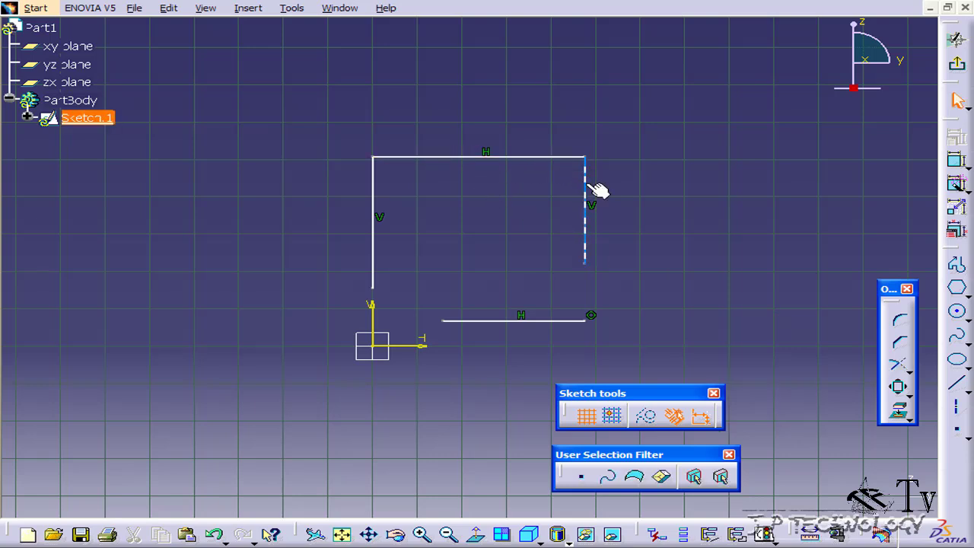
click(585, 229)
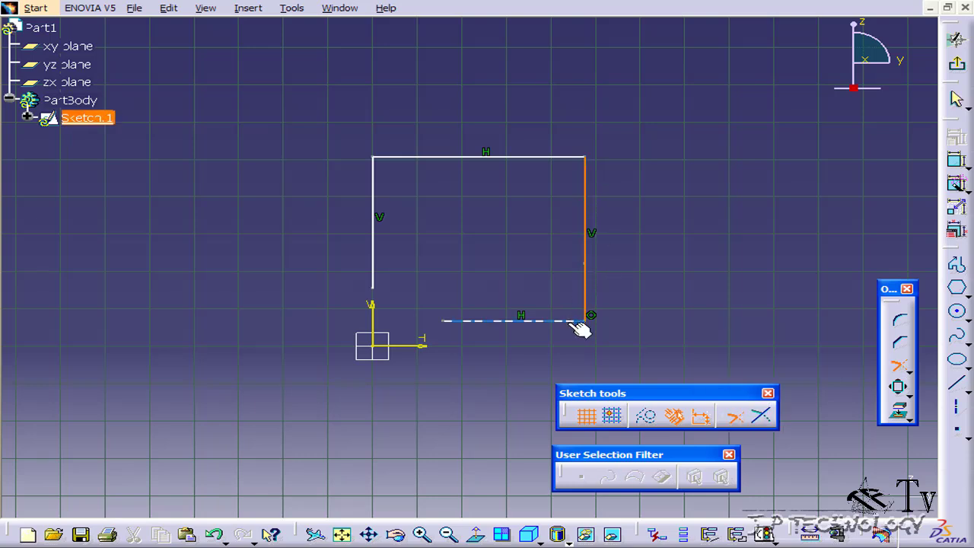
click(580, 320)
click(901, 364)
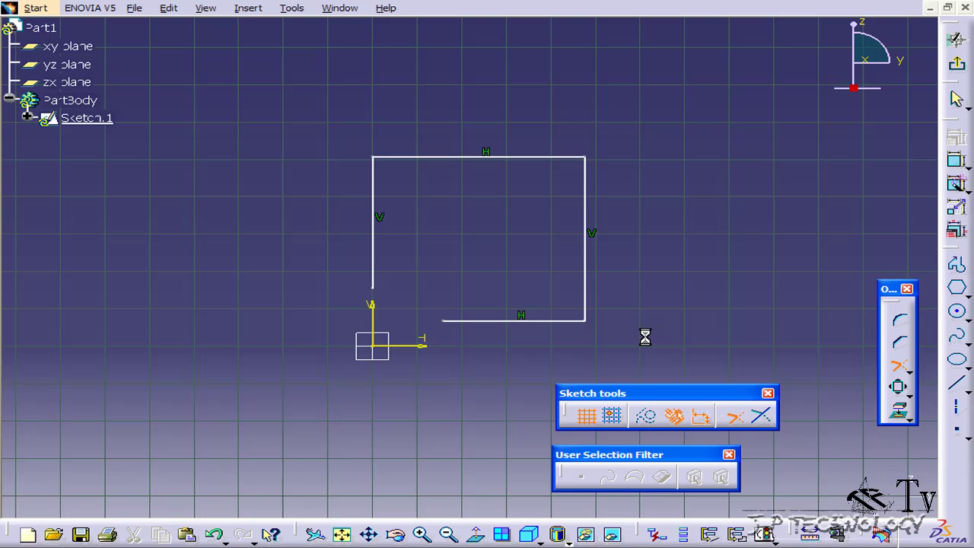
click(518, 321)
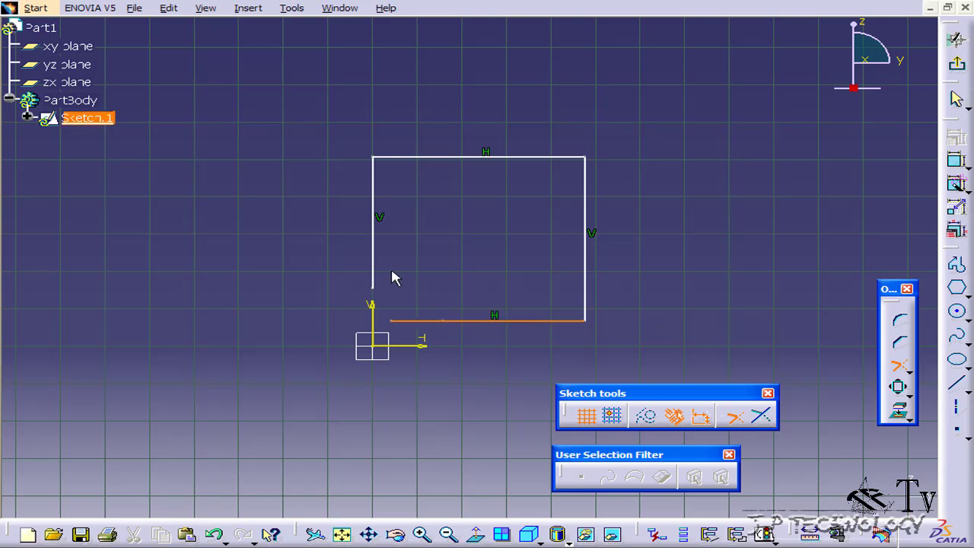
click(385, 266)
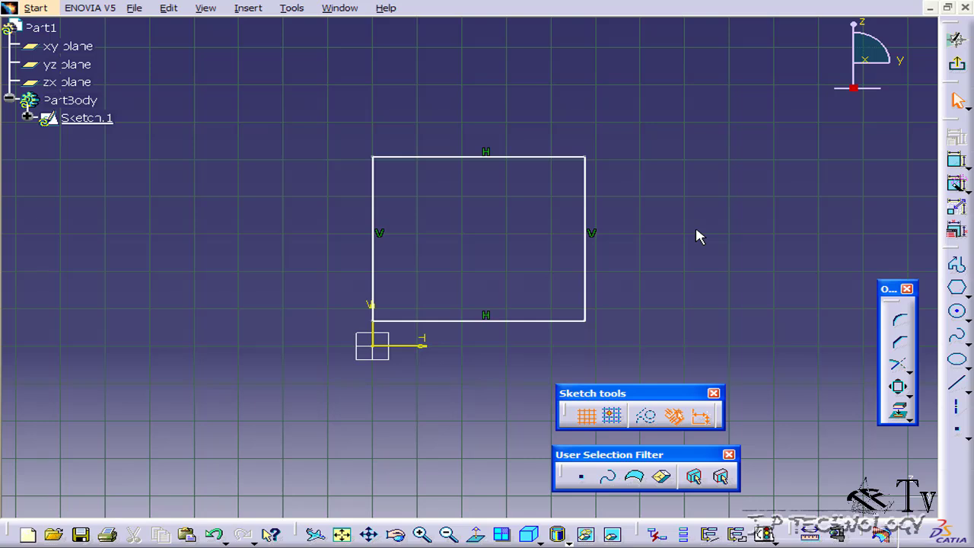
Zoom out so the square sits small near the top with empty space below
mouse_move(696, 235)
middle_down()
mouse_move(632, 329)
mouse_move(638, 201)
middle_up()
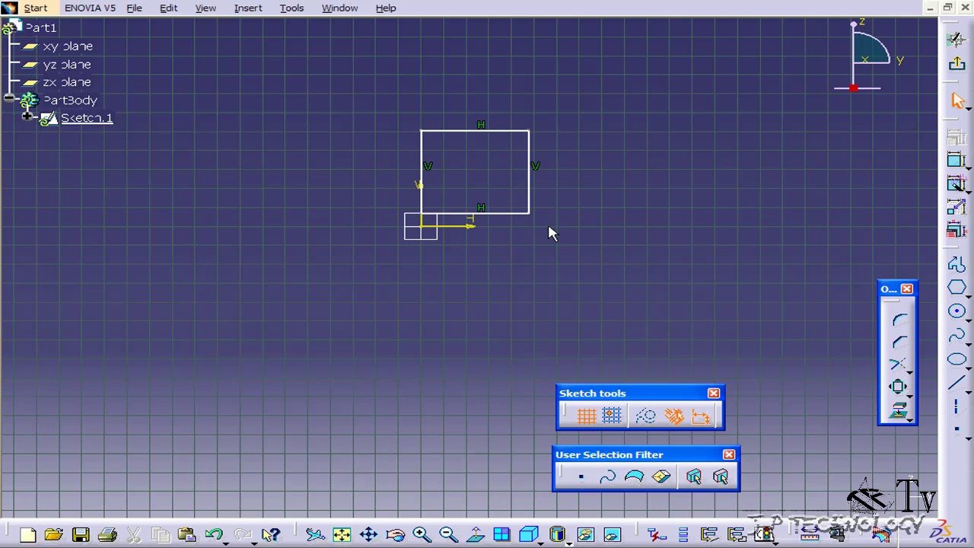
Draw two crossing diagonal lines below the square
click(956, 383)
click(289, 261)
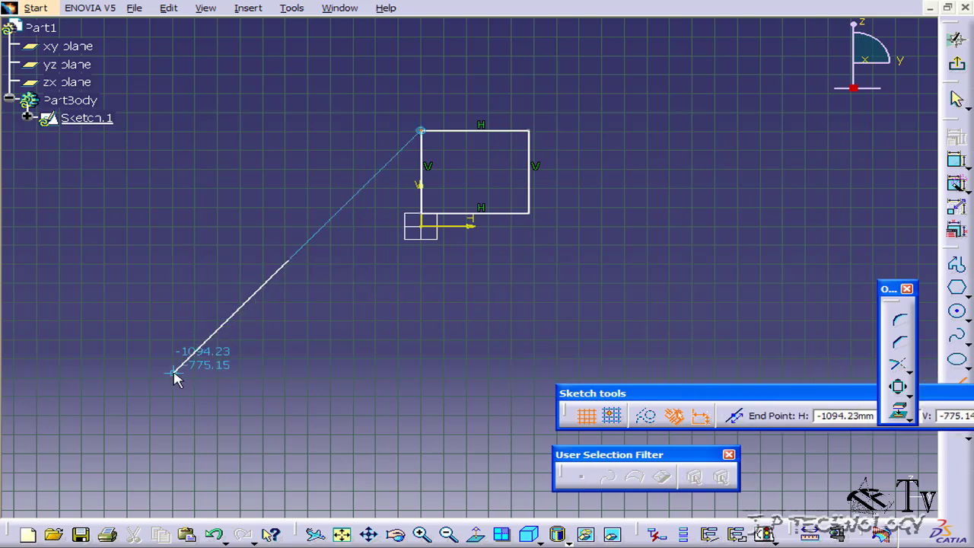
click(164, 381)
click(956, 383)
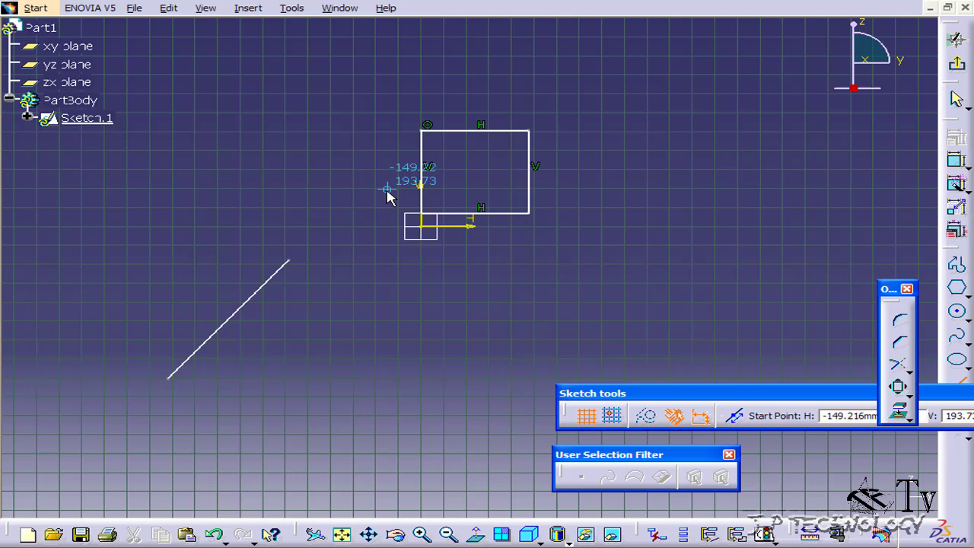
click(236, 252)
click(350, 378)
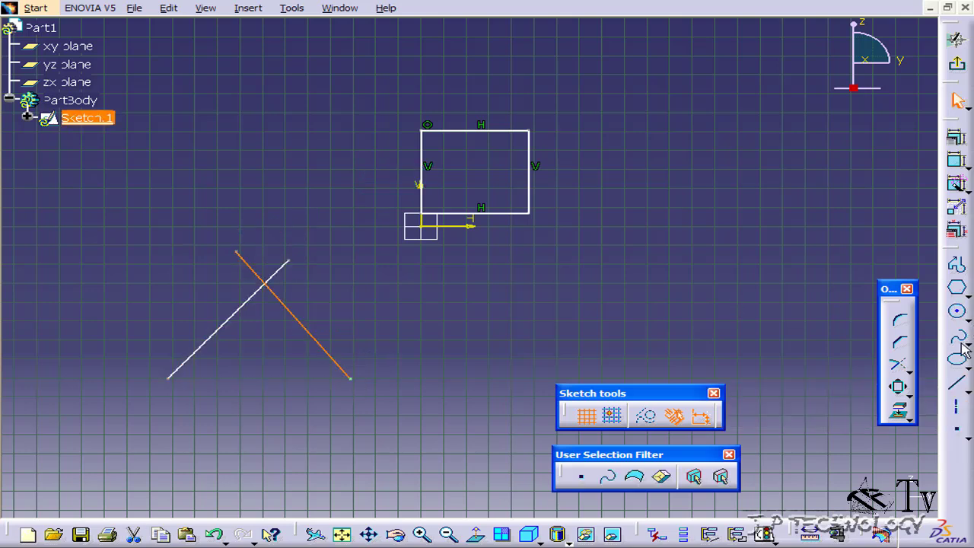
Draw a long horizontal line across the diagonals' lower ends
click(953, 385)
click(99, 355)
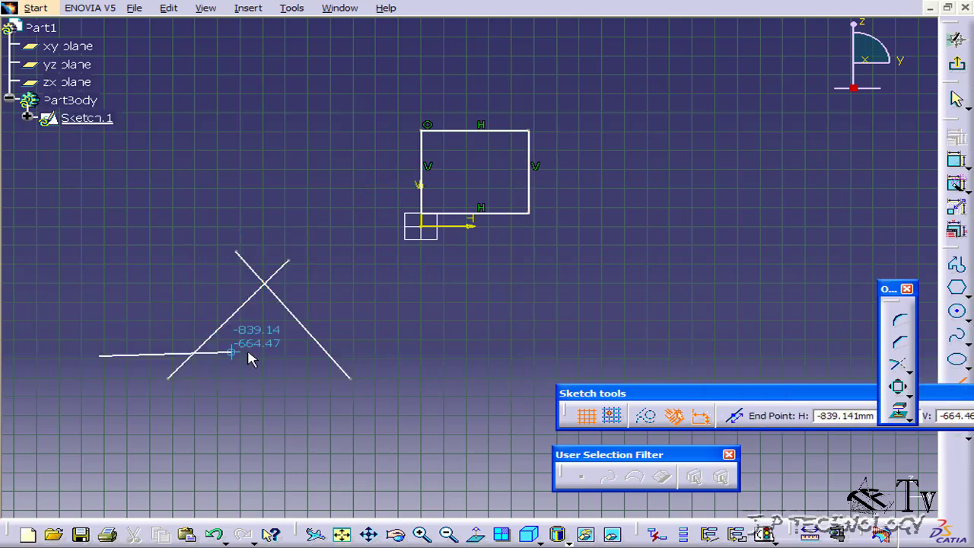
click(450, 356)
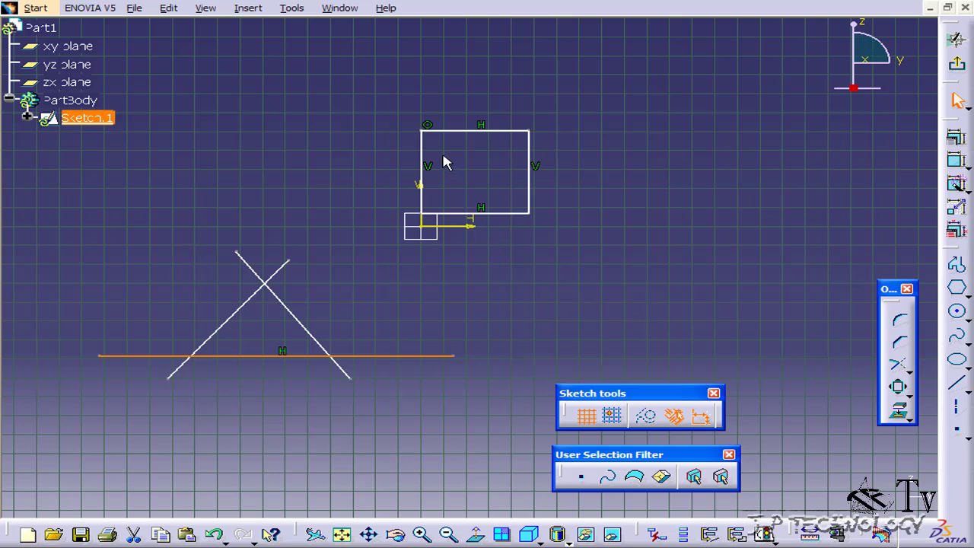
click(387, 300)
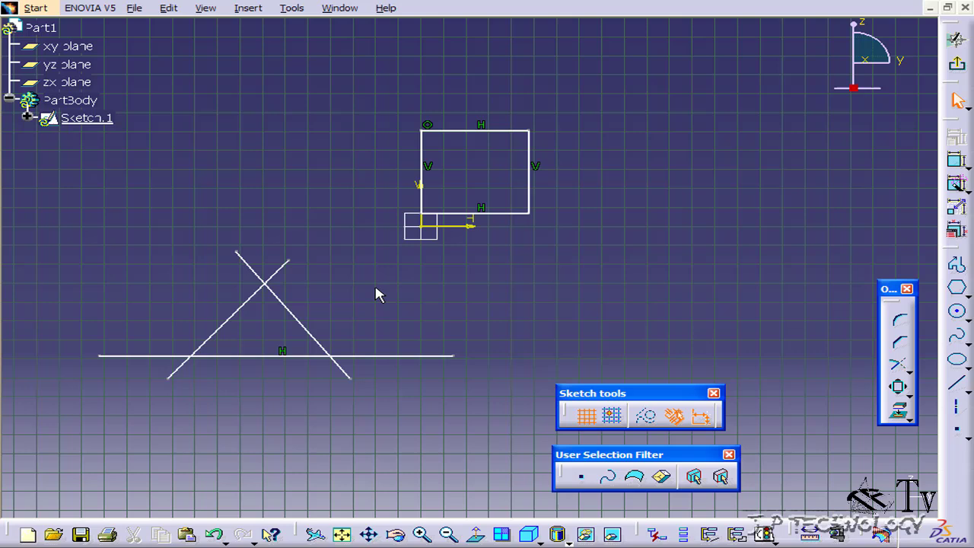
Trim the two diagonals so they meet at the triangle's apex
click(902, 367)
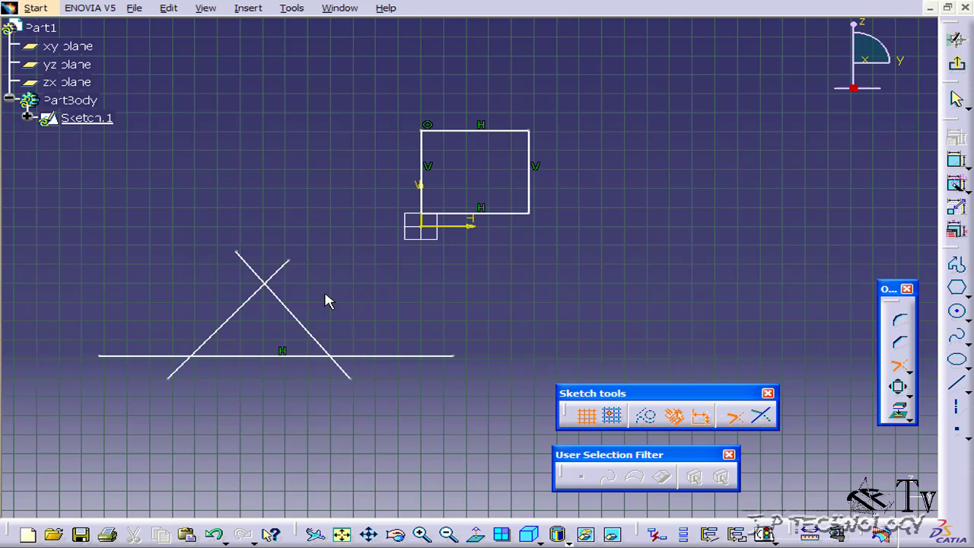
click(292, 311)
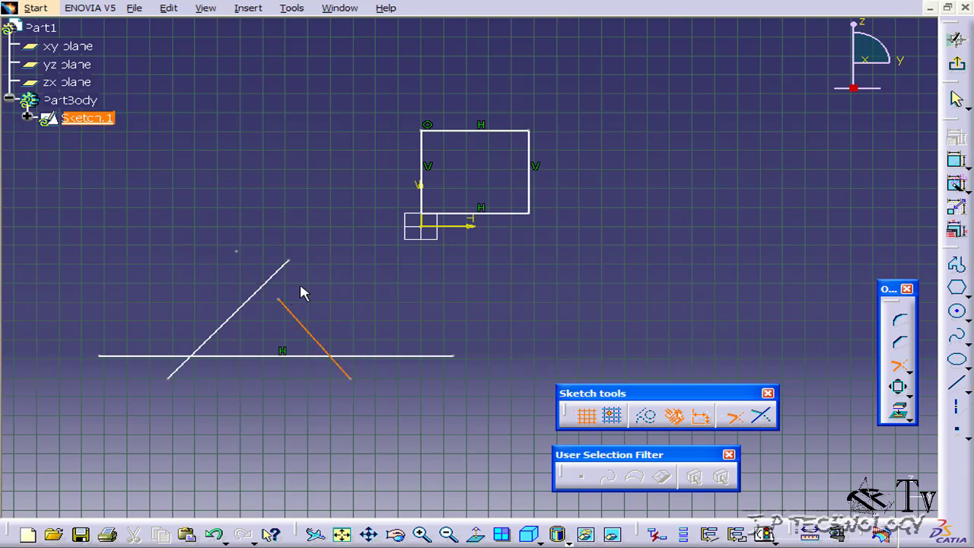
click(279, 272)
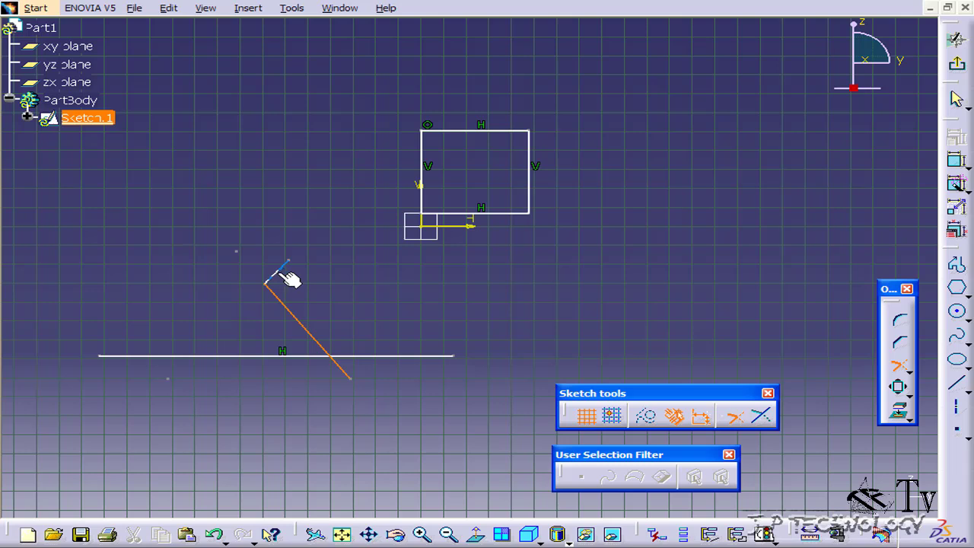
click(276, 283)
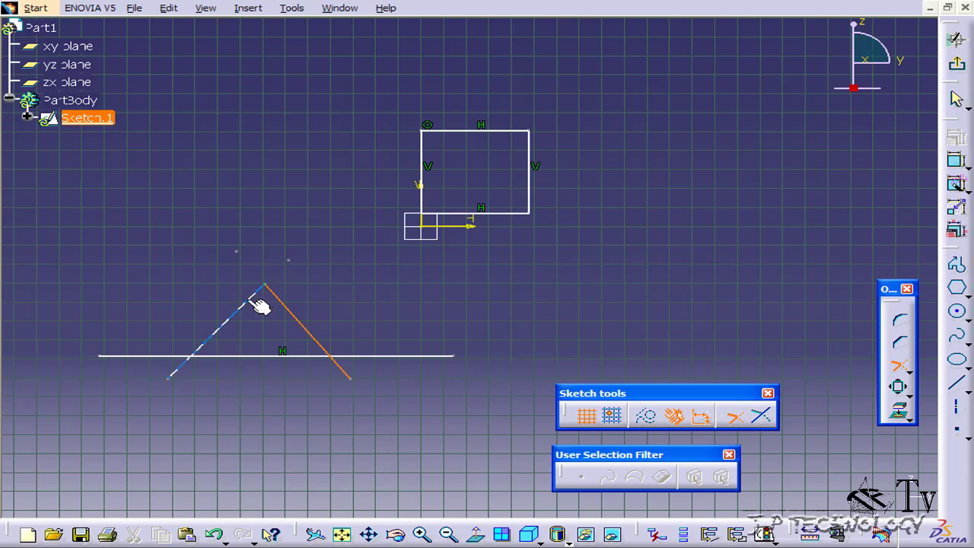
click(268, 293)
click(259, 304)
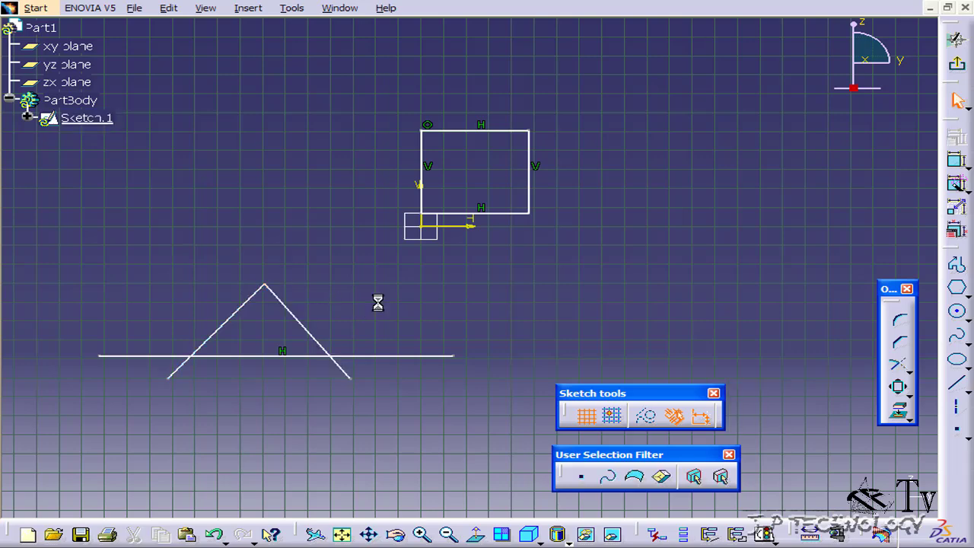
mouse_move(266, 374)
middle_down()
mouse_move(312, 320)
mouse_move(296, 248)
mouse_move(393, 191)
middle_up()
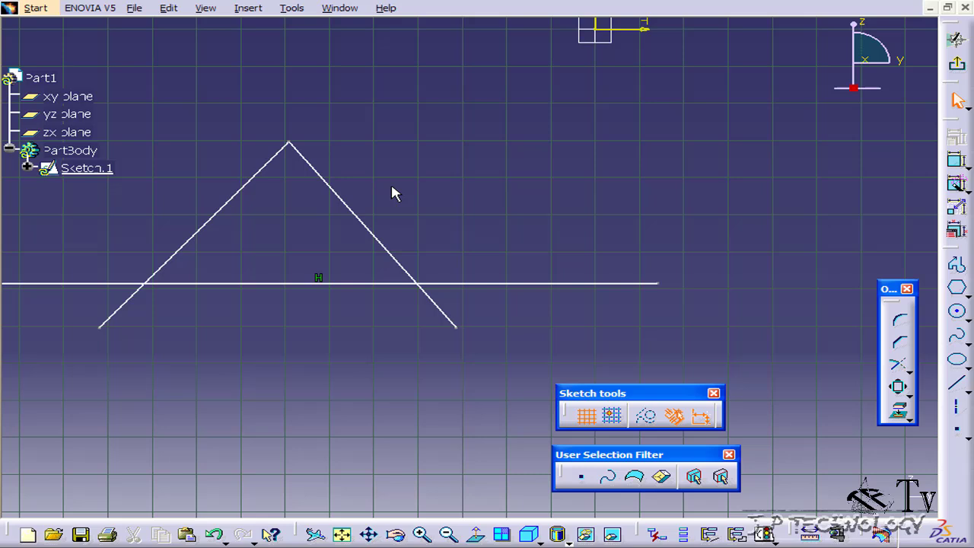
Trim the right diagonal and horizontal line into the triangle's right corner
click(897, 364)
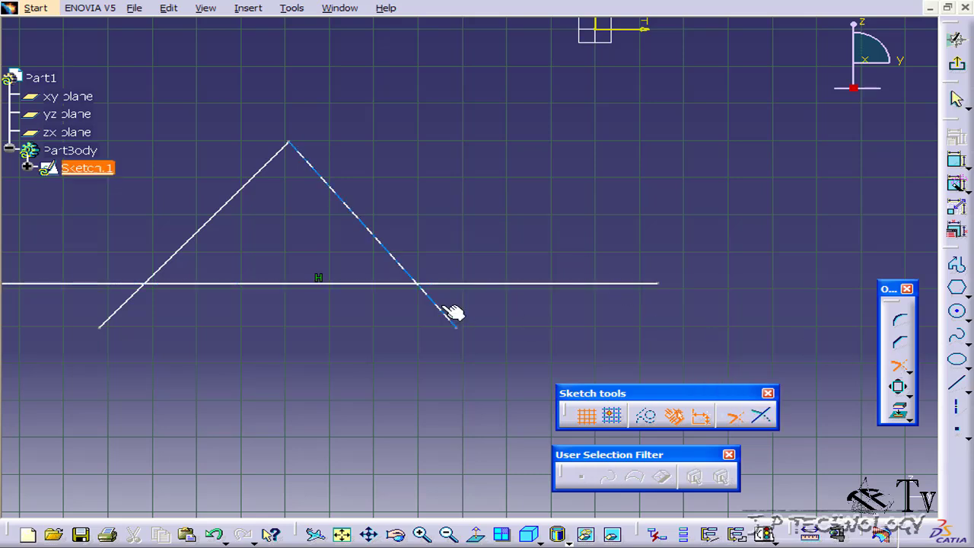
click(391, 286)
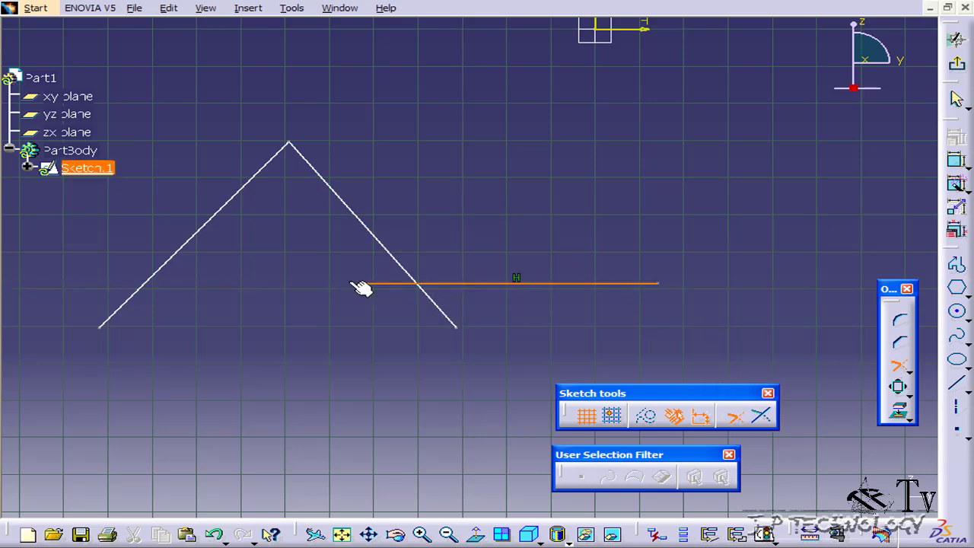
click(394, 315)
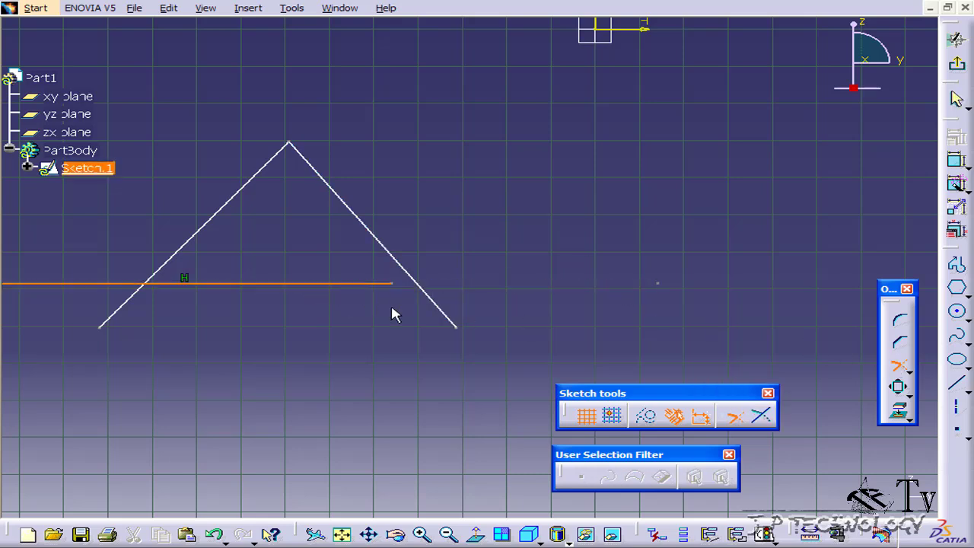
click(414, 274)
middle_drag(404, 270, 626, 314)
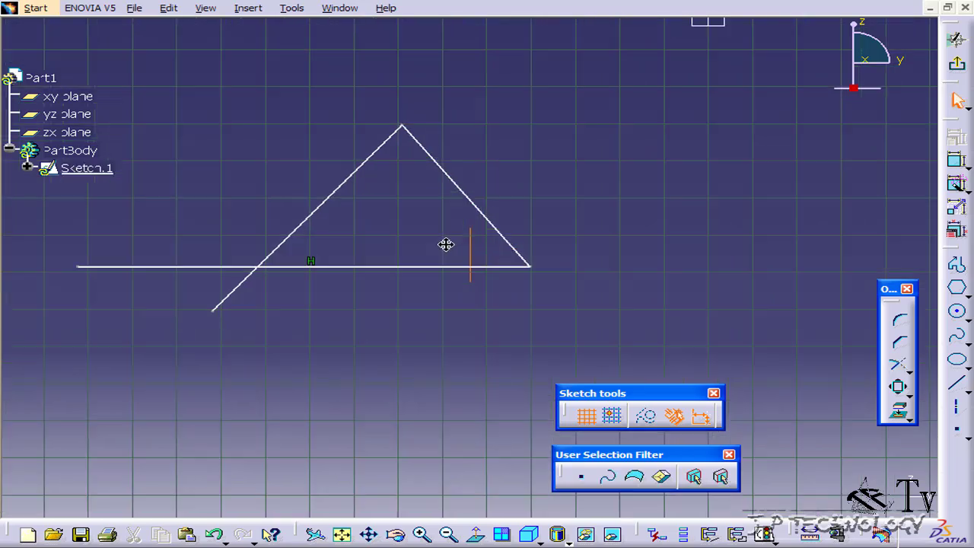
Trim the left diagonal and horizontal line into the left corner, closing the triangle
click(898, 363)
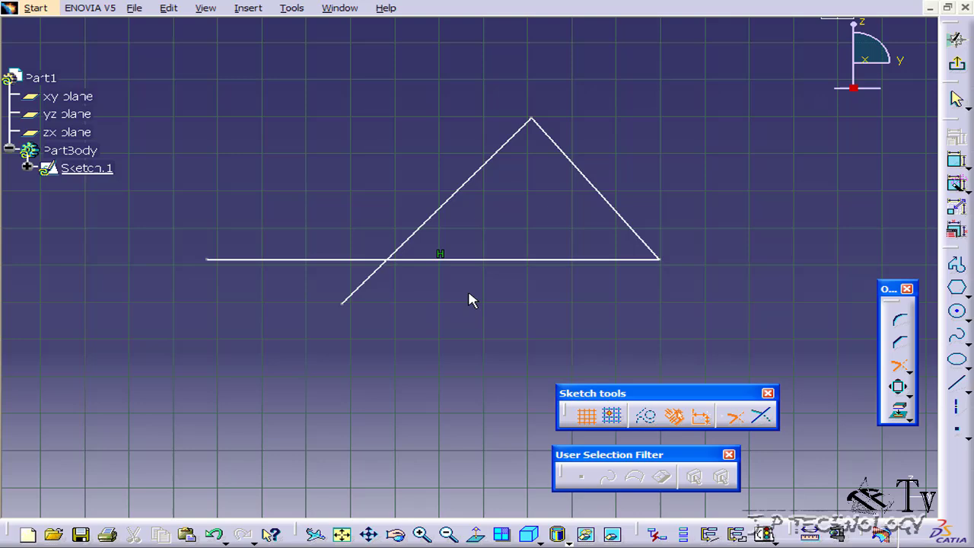
click(414, 237)
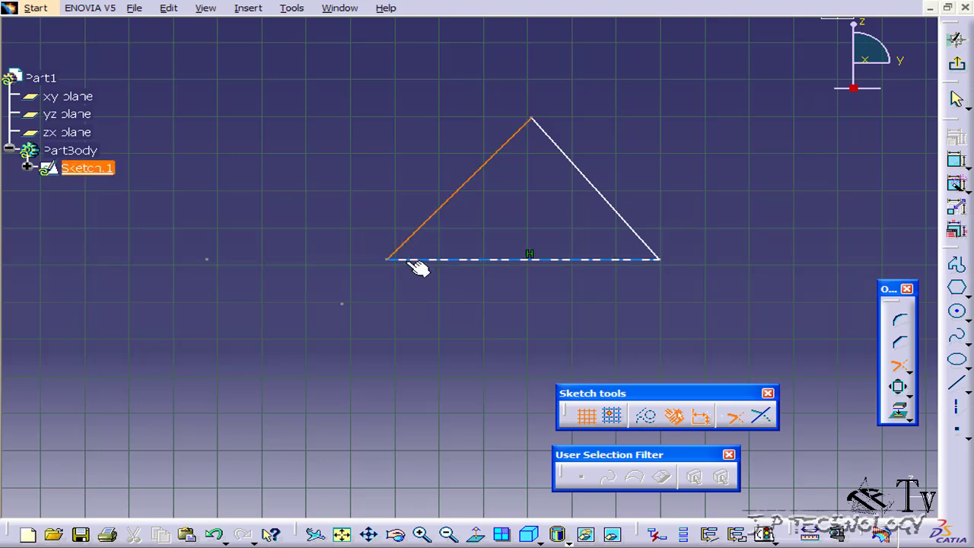
click(417, 268)
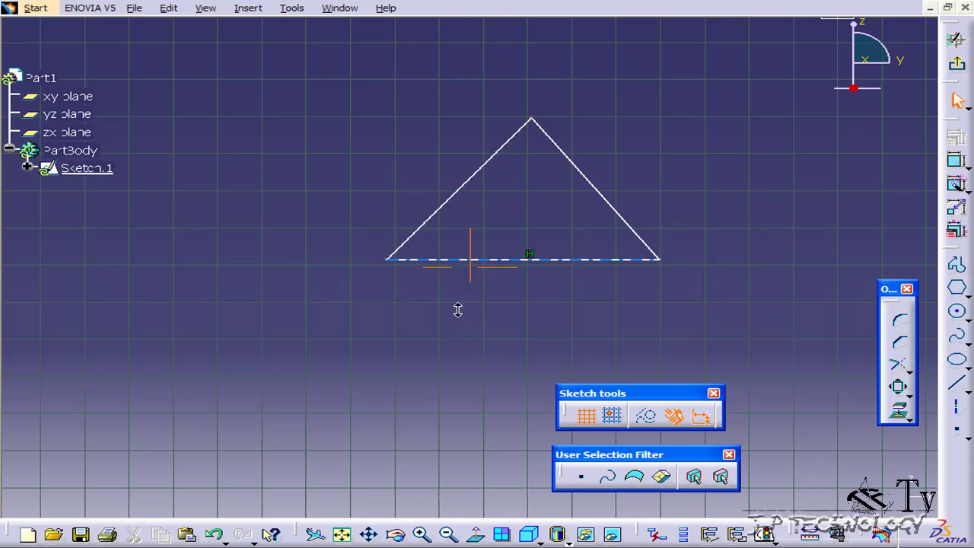
mouse_move(456, 309)
middle_down()
mouse_move(481, 335)
mouse_move(479, 264)
middle_up()
mouse_move(507, 221)
ctrl+middle_down()
mouse_move(424, 294)
mouse_move(525, 261)
ctrl+middle_up()
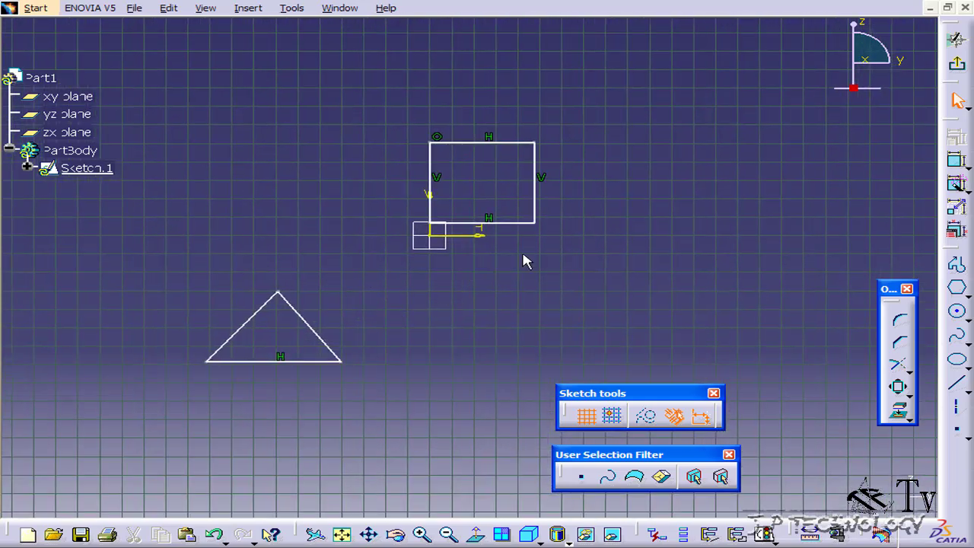
Draw a circle centred on the triangle apex, its radius reaching the right edge
click(958, 313)
middle_drag(637, 130, 633, 172)
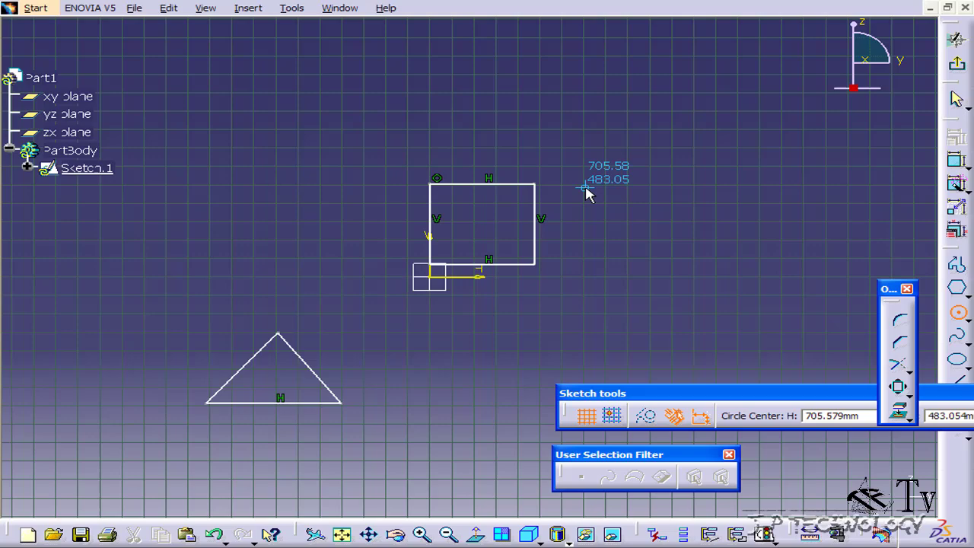
mouse_move(452, 266)
ctrl+middle_down()
mouse_move(462, 182)
mouse_move(487, 257)
mouse_move(495, 124)
ctrl+middle_up()
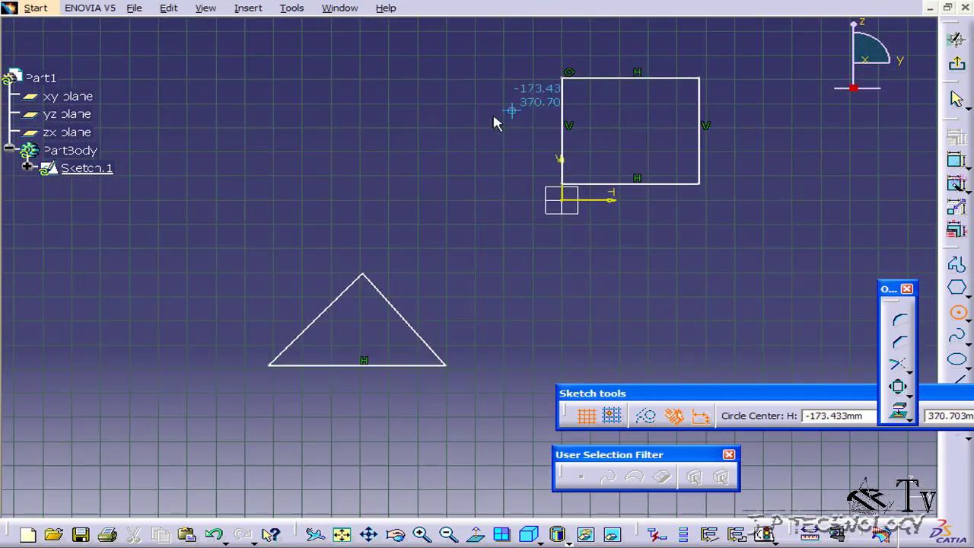
click(363, 273)
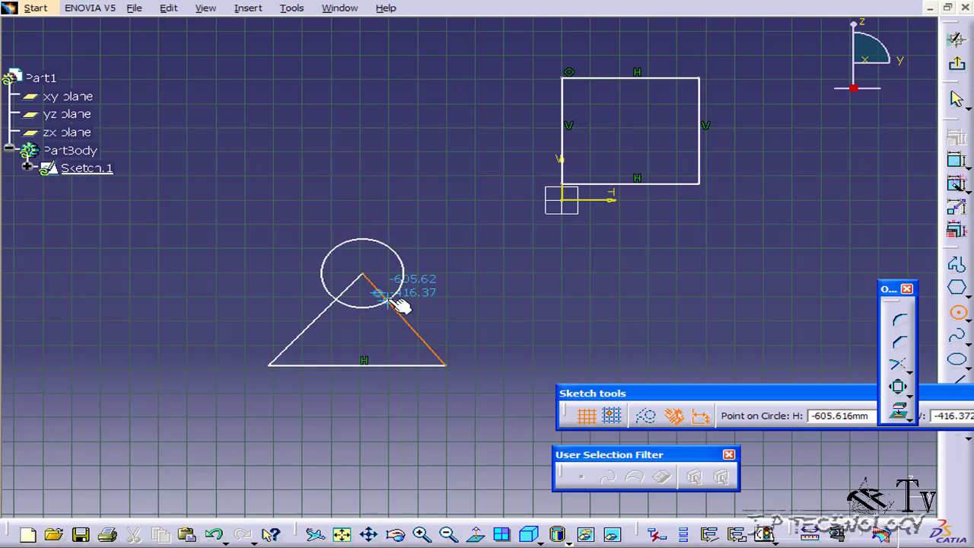
click(394, 296)
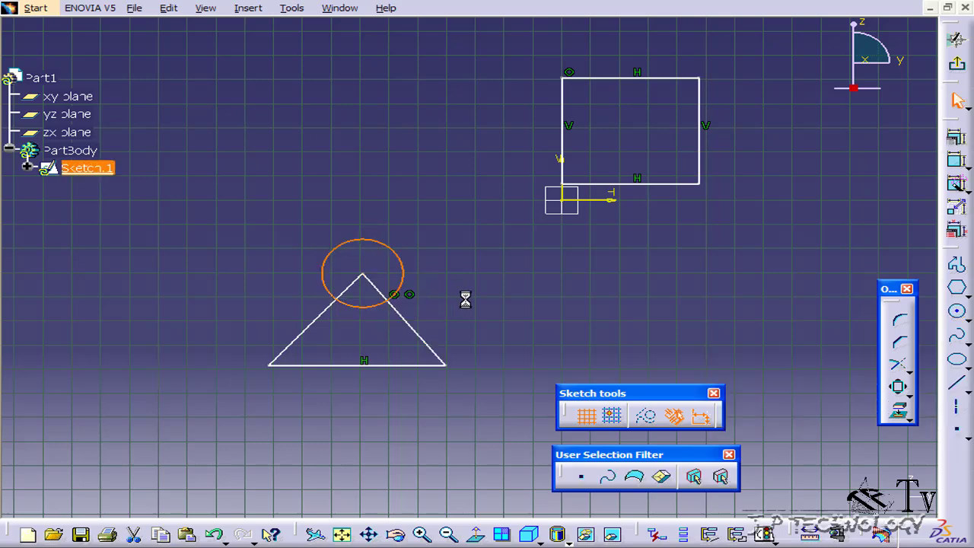
mouse_move(424, 300)
middle_down()
mouse_move(482, 215)
mouse_move(438, 239)
middle_up()
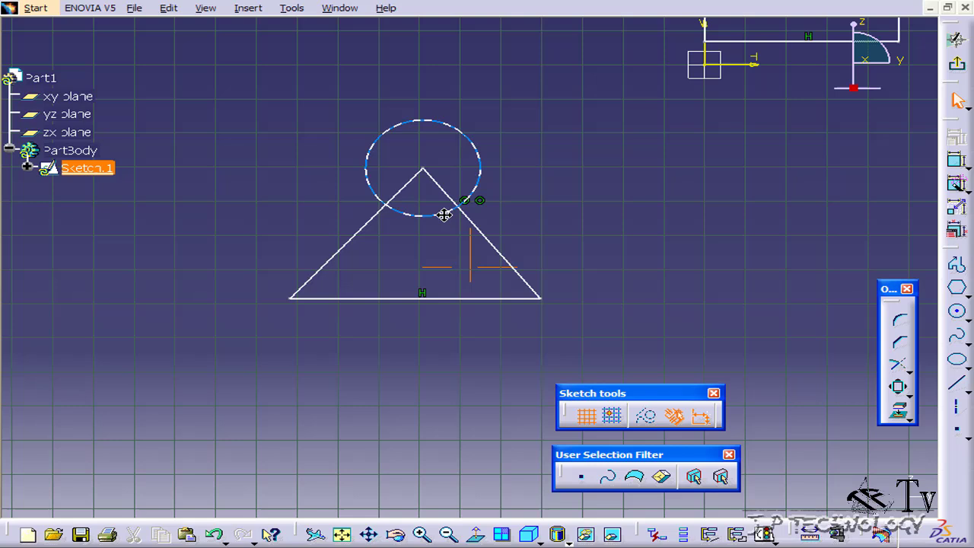
middle_drag(445, 216, 477, 252)
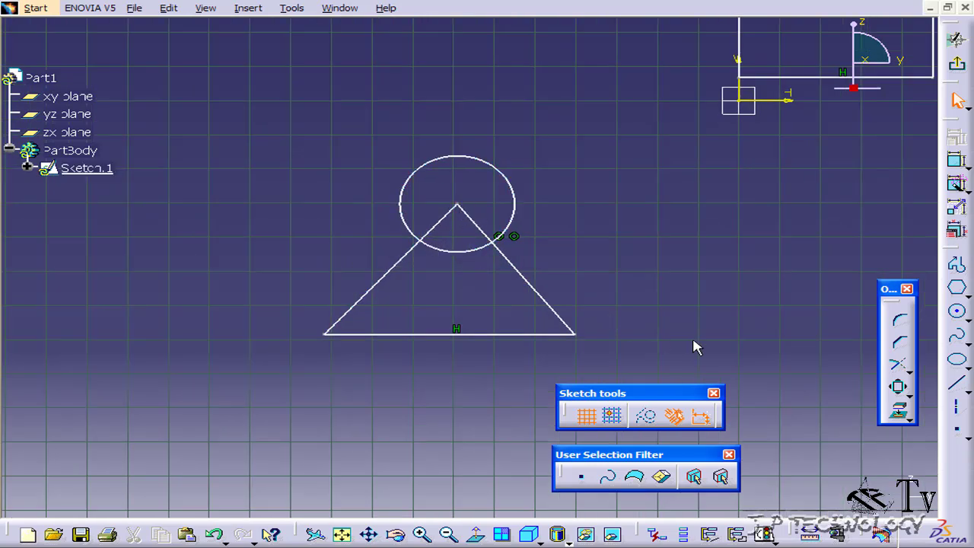
Trim the triangle's left edge and the circle into one corner
click(898, 366)
click(417, 246)
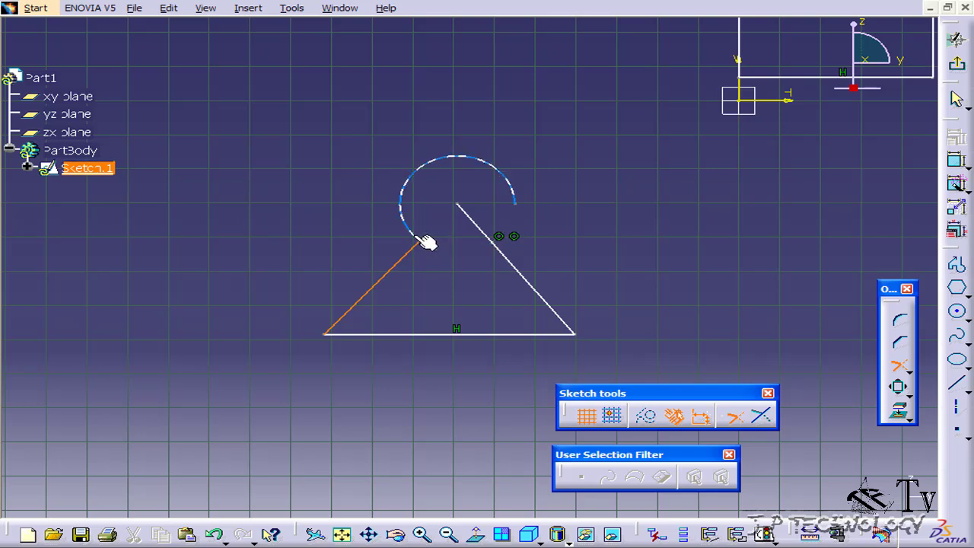
click(424, 241)
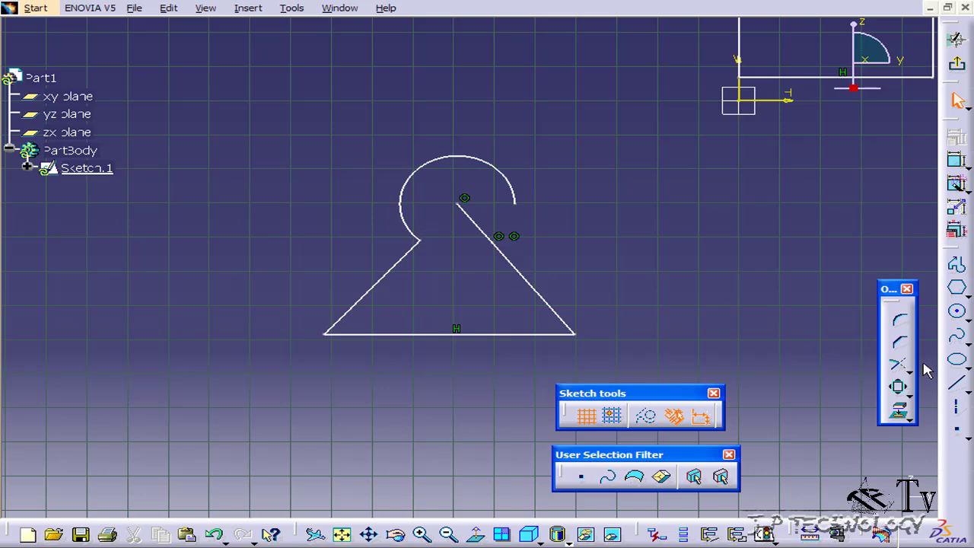
Trim the arc to the right edge, completing the keyhole outline
click(899, 369)
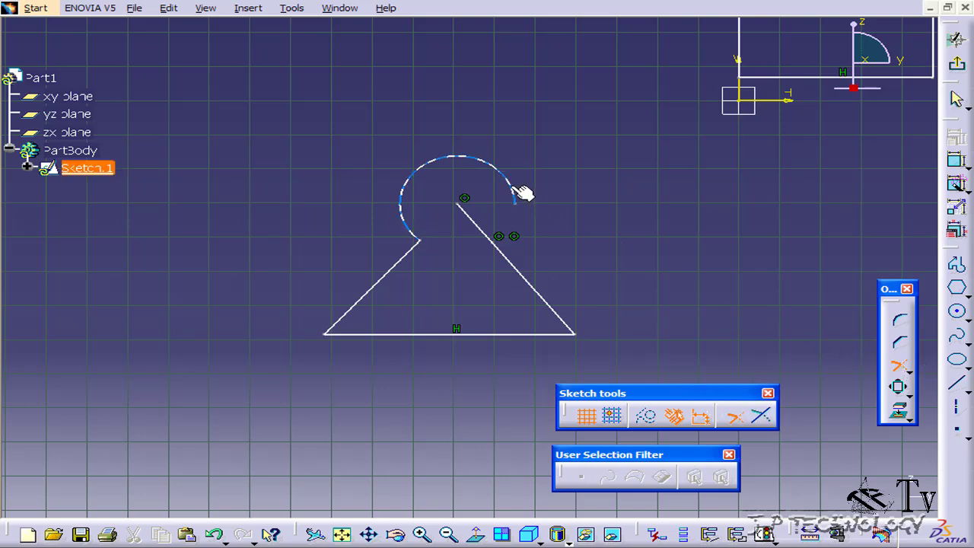
click(510, 261)
click(504, 252)
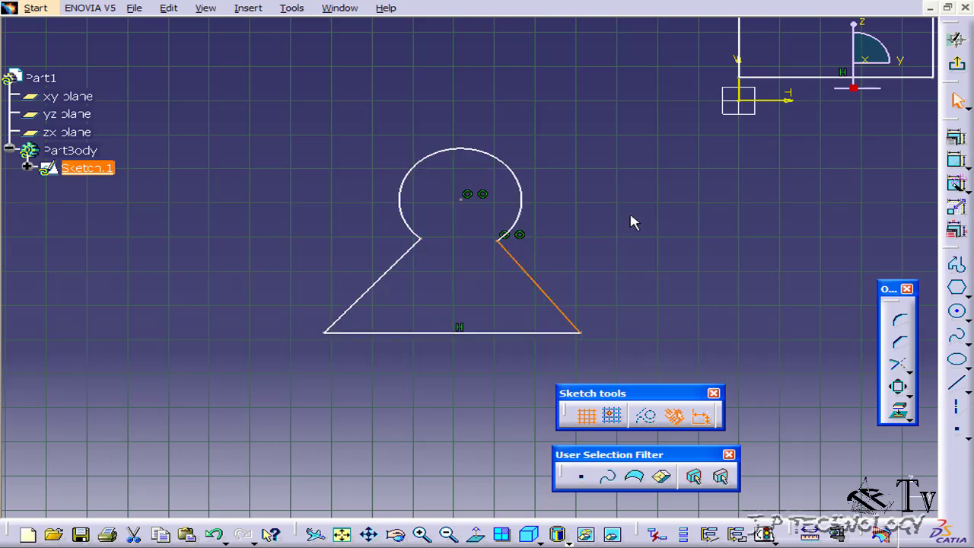
mouse_move(593, 223)
middle_down()
mouse_move(630, 278)
mouse_move(547, 298)
middle_up()
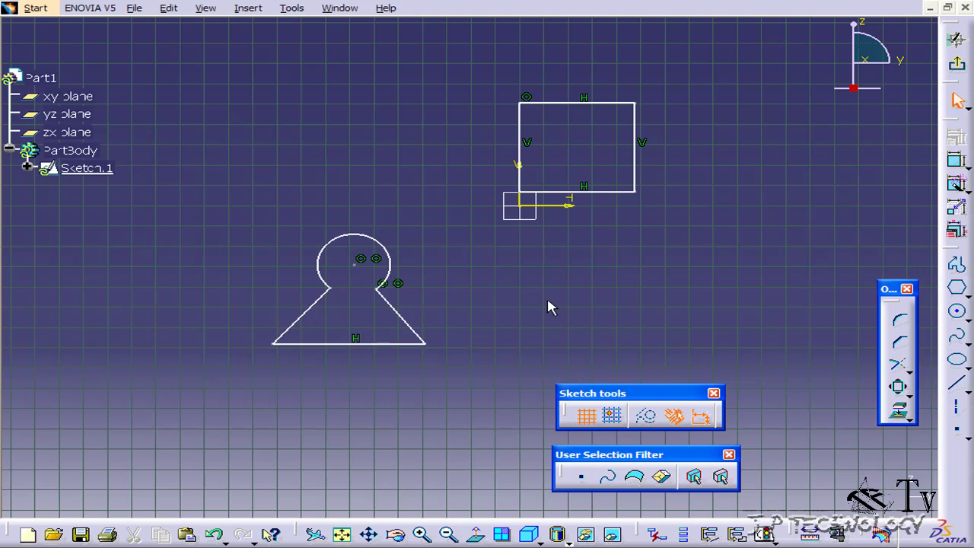